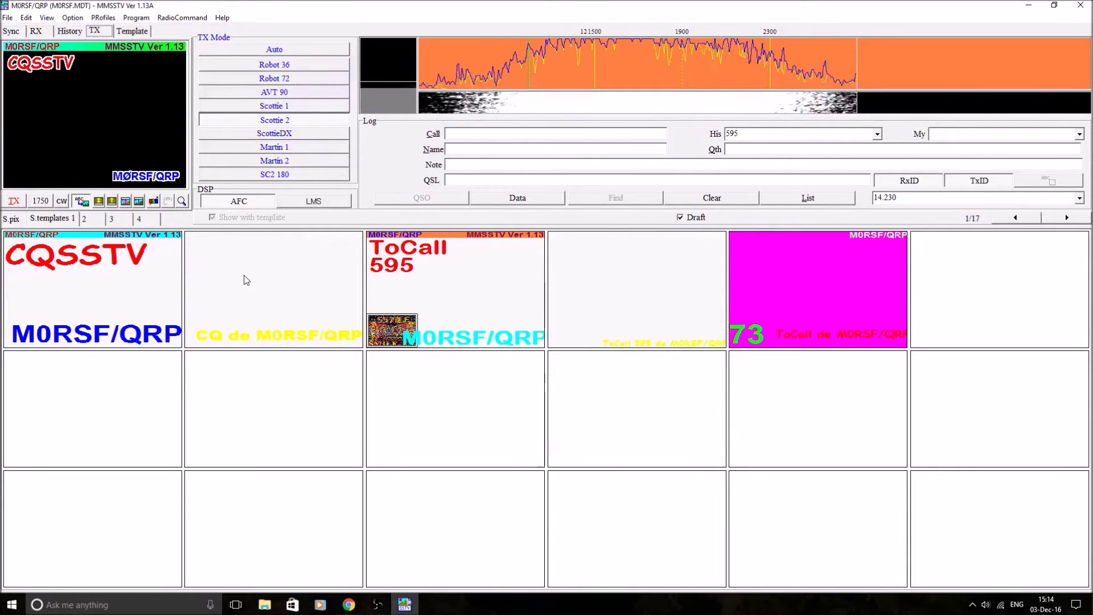
Step: Open MMSSTV setup and review the TX settings showing template callsign M0RSF/QRP
left_click(73, 17)
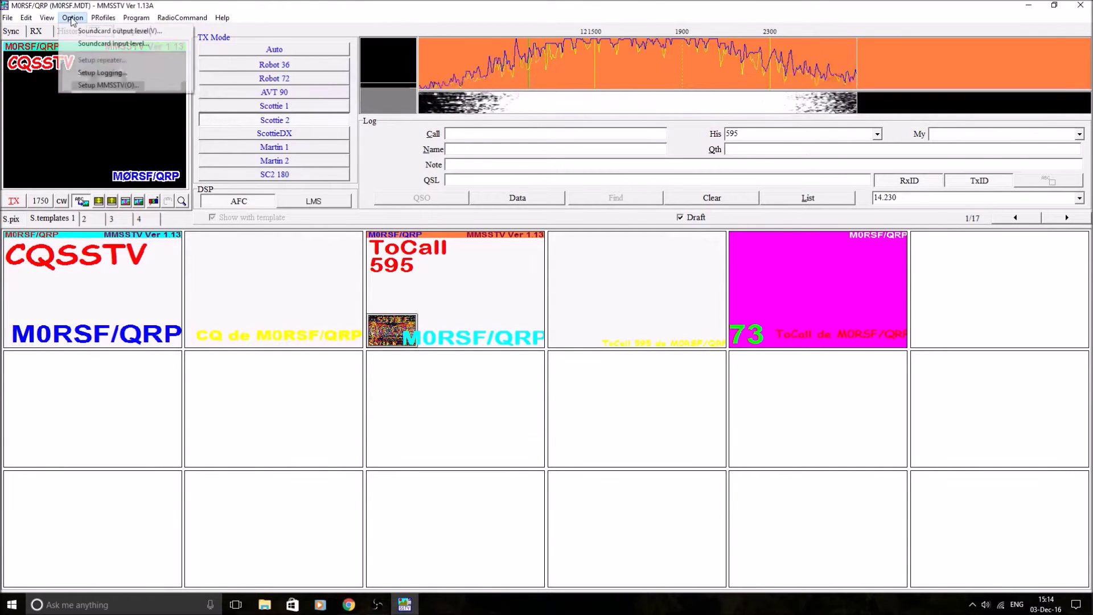
left_click(107, 84)
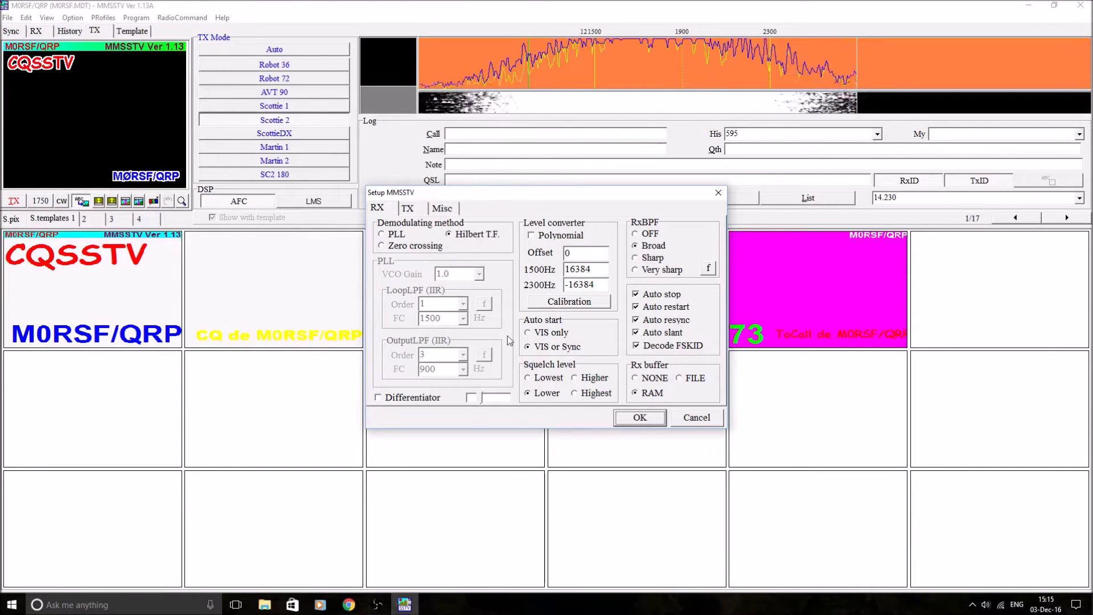
left_click(408, 209)
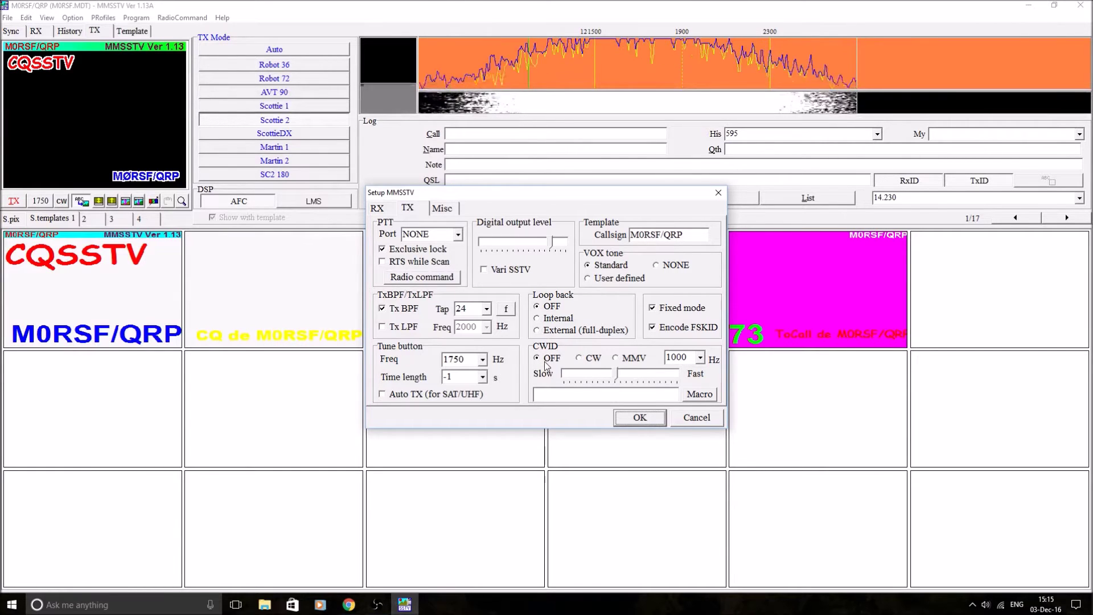
left_click(443, 209)
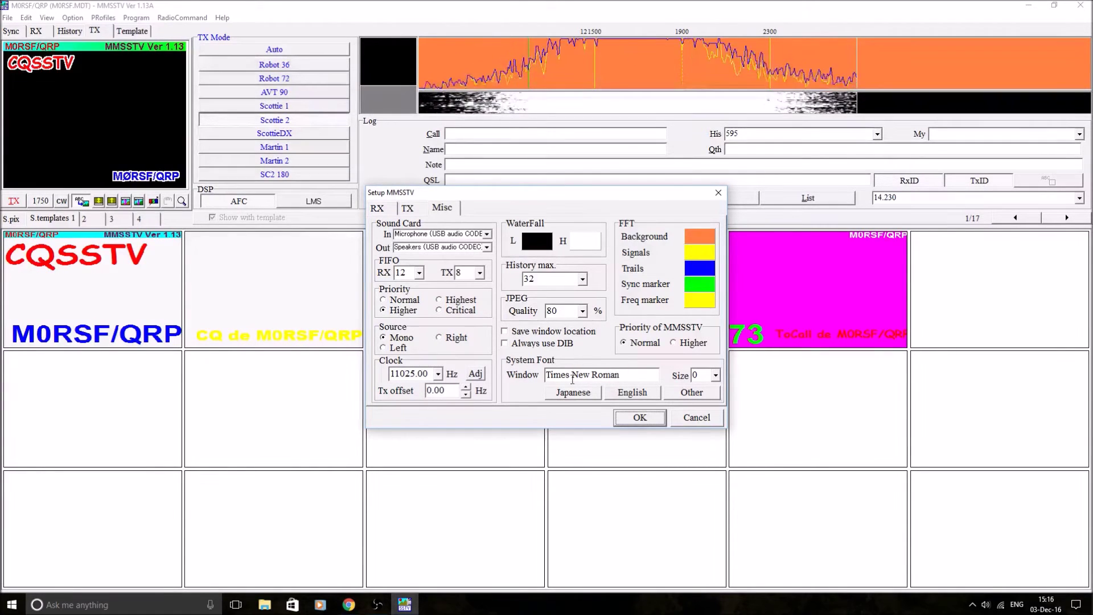
Step: Accept the Misc settings with OK and bring up the transmit image's menu
left_click(641, 418)
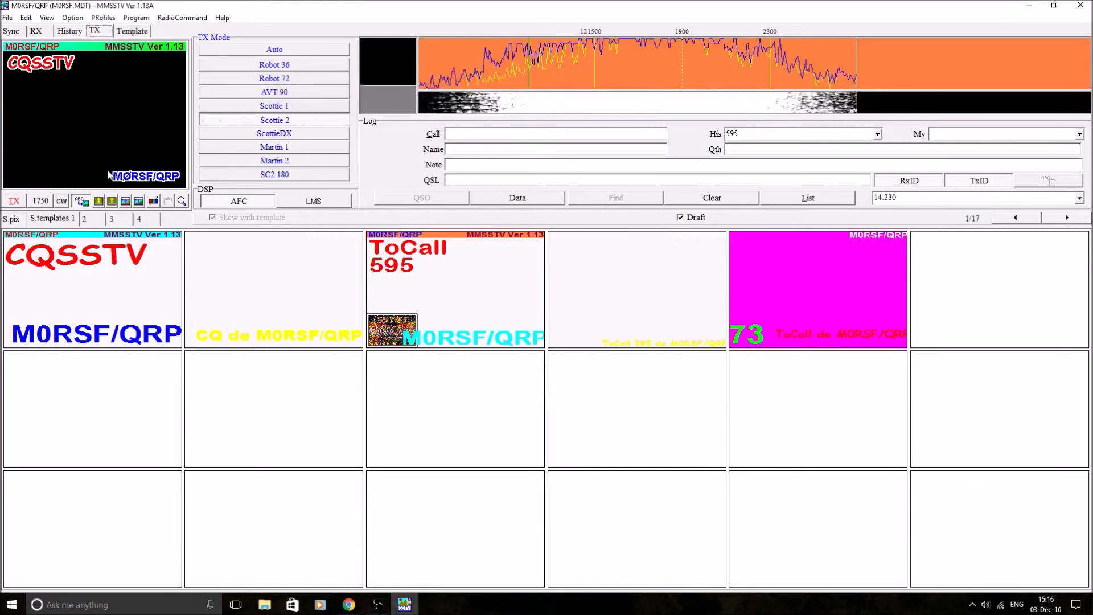
right_click(90, 107)
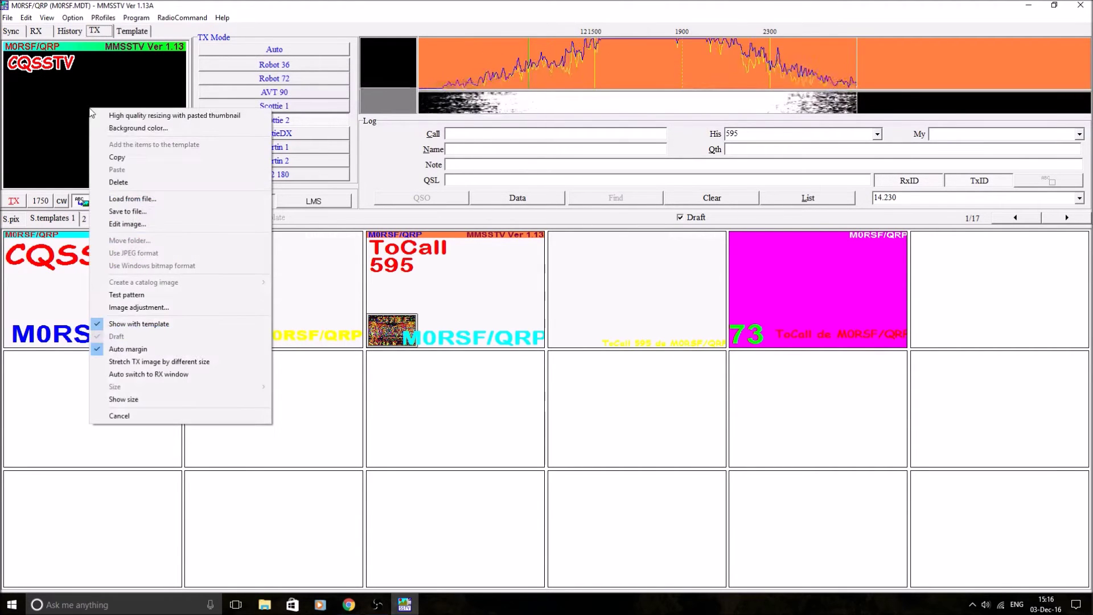
Step: Load the Sunset photo from file and accept it in Picture clipper
left_click(143, 199)
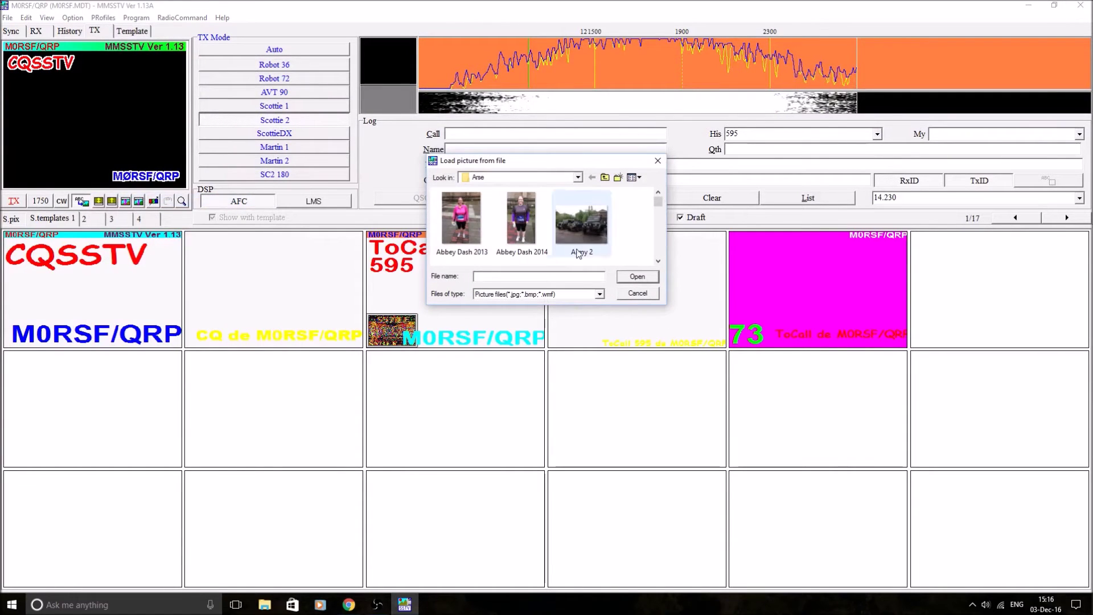
scroll(635, 221, "down", 1)
scroll(635, 221, "down", 1)
scroll(635, 222, "down", 1)
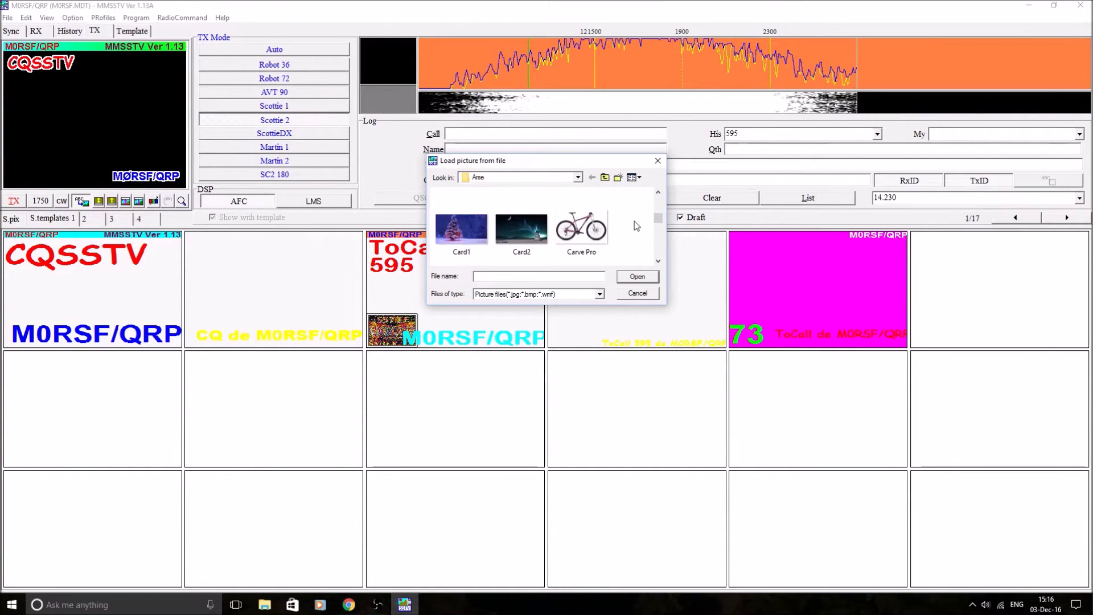
scroll(634, 221, "down", 1)
scroll(626, 221, "down", 1)
scroll(636, 213, "down", 1)
scroll(635, 213, "down", 1)
scroll(635, 213, "down", 1)
scroll(635, 213, "down", 2)
scroll(636, 213, "down", 1)
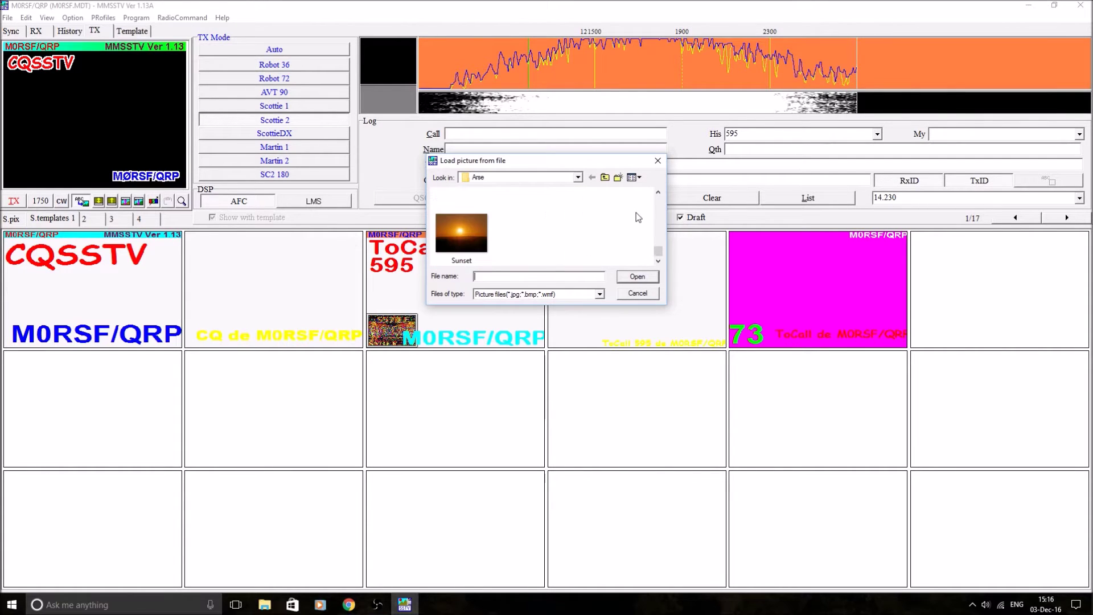
left_click(465, 235)
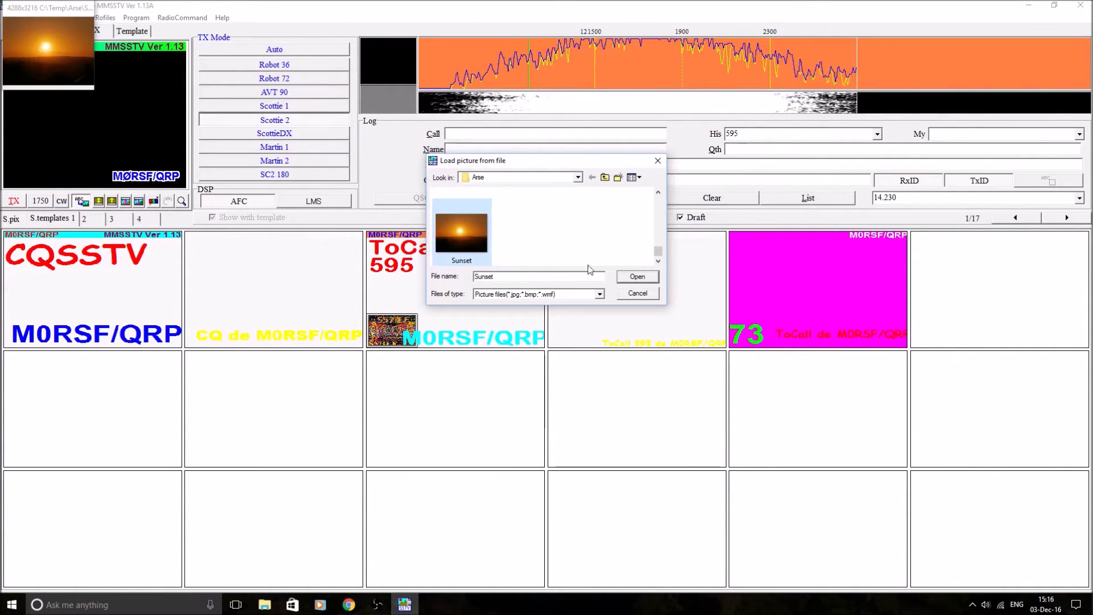
left_click(639, 279)
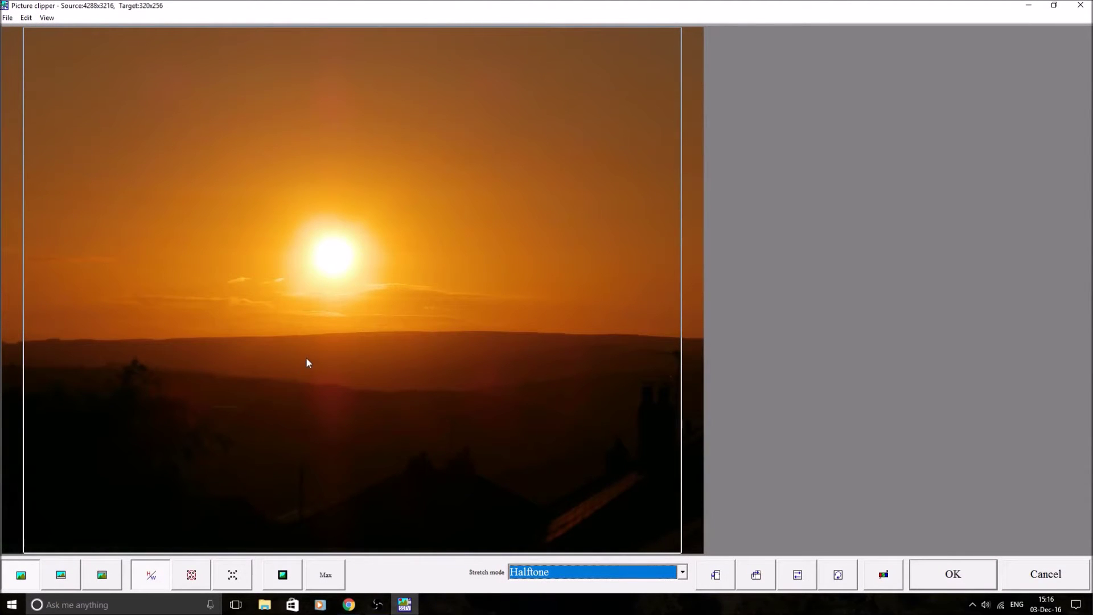
left_click(952, 573)
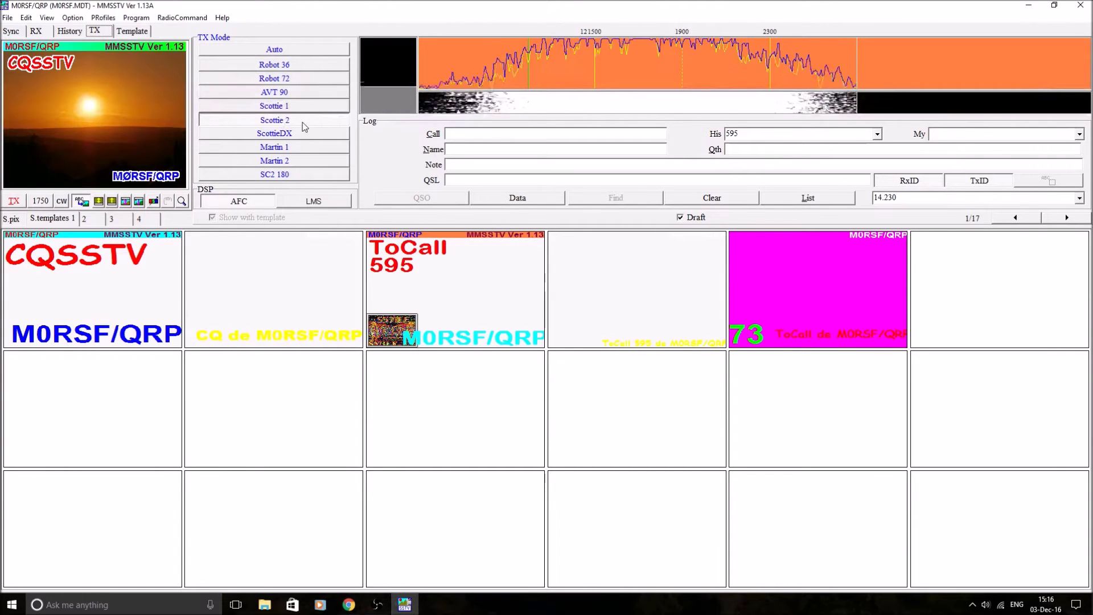
Step: Transmit the sunset image in Scottie 2 until finished, then go to RX
left_click(14, 202)
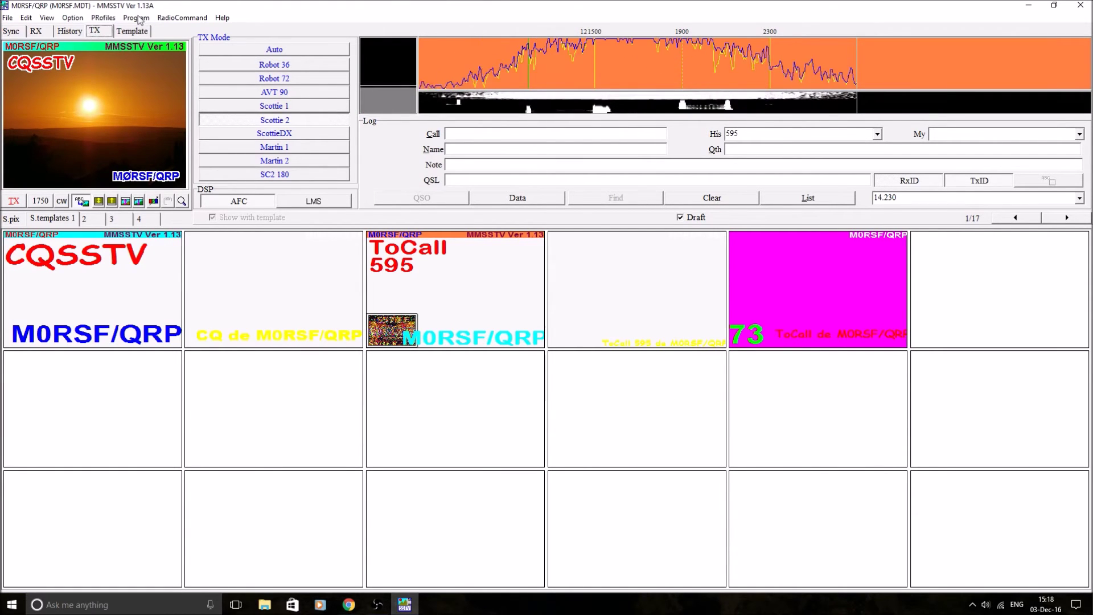
left_click(36, 31)
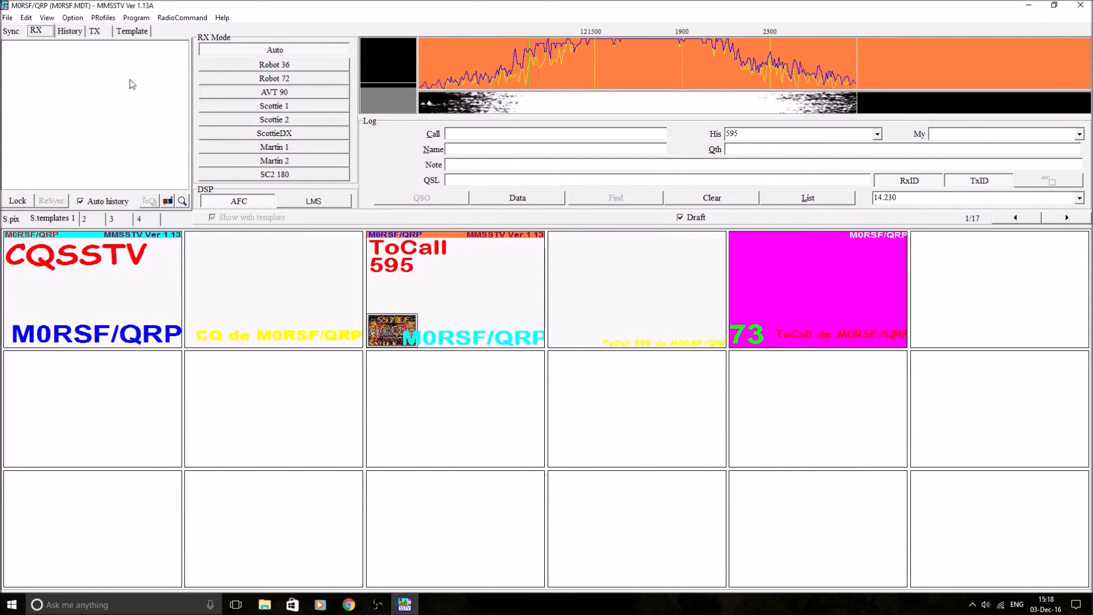
Step: Glance at the TX image, return to the empty RX window, then switch to Chrome
left_click(95, 30)
left_click(38, 32)
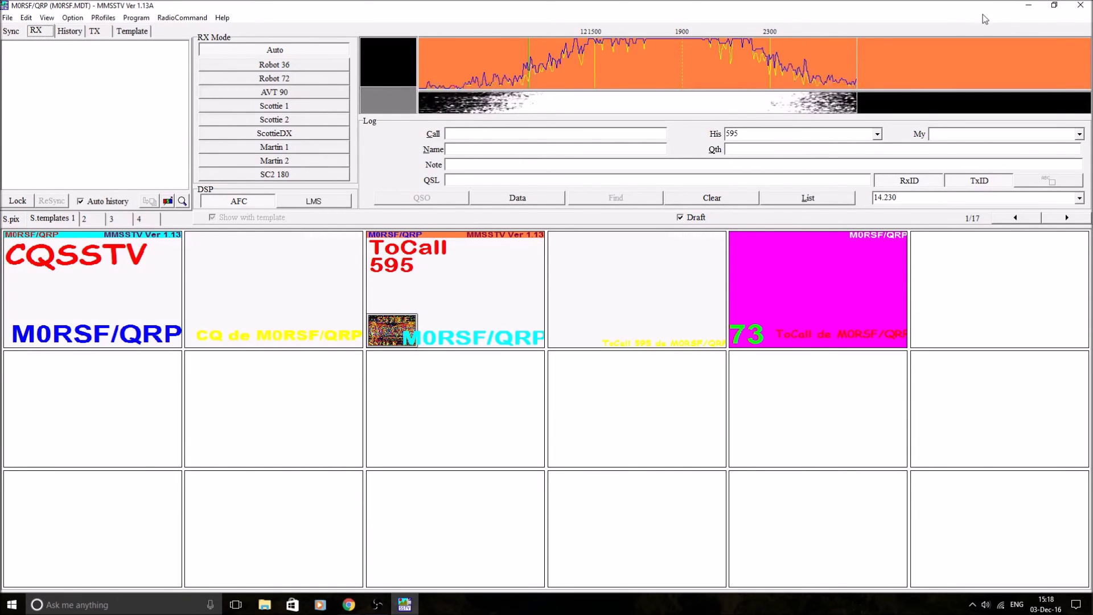
left_click(350, 606)
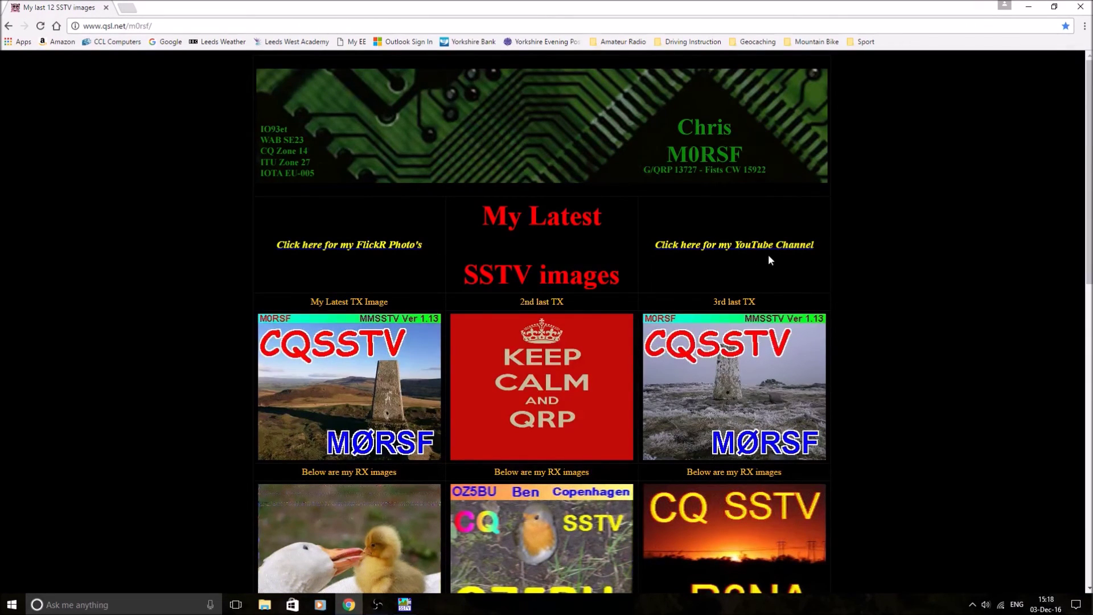
scroll(1020, 230, "down", 2)
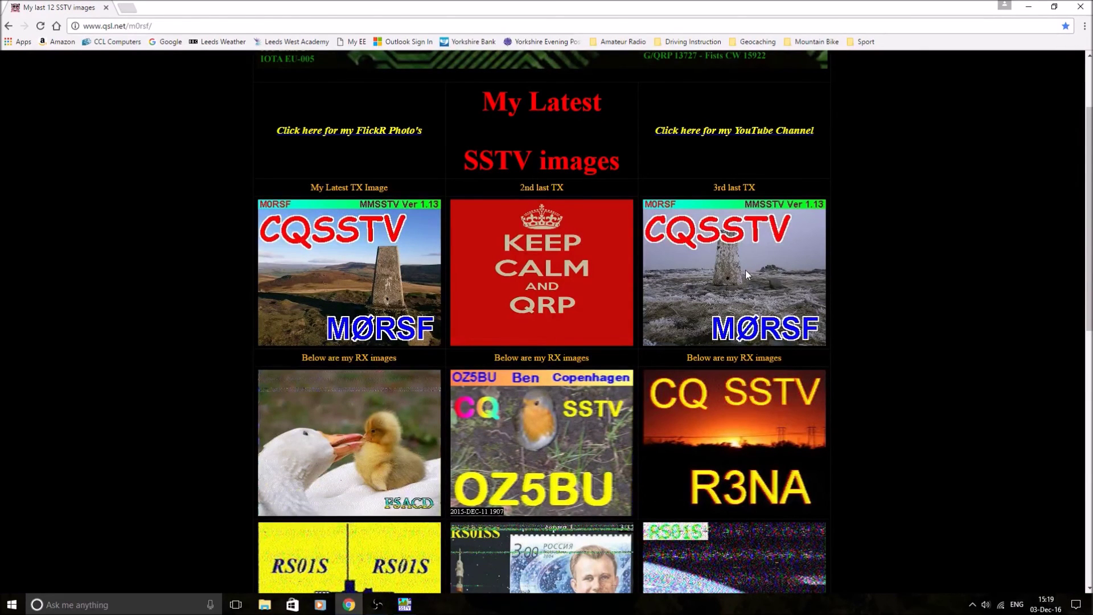
scroll(746, 270, "down", 1)
scroll(513, 282, "down", 1)
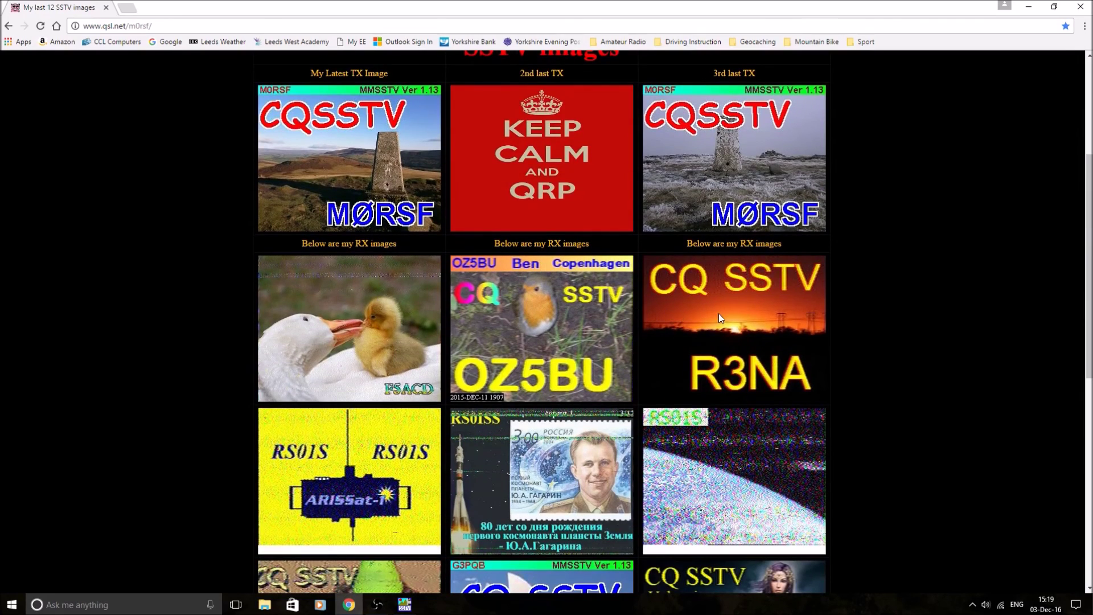
scroll(718, 314, "down", 3)
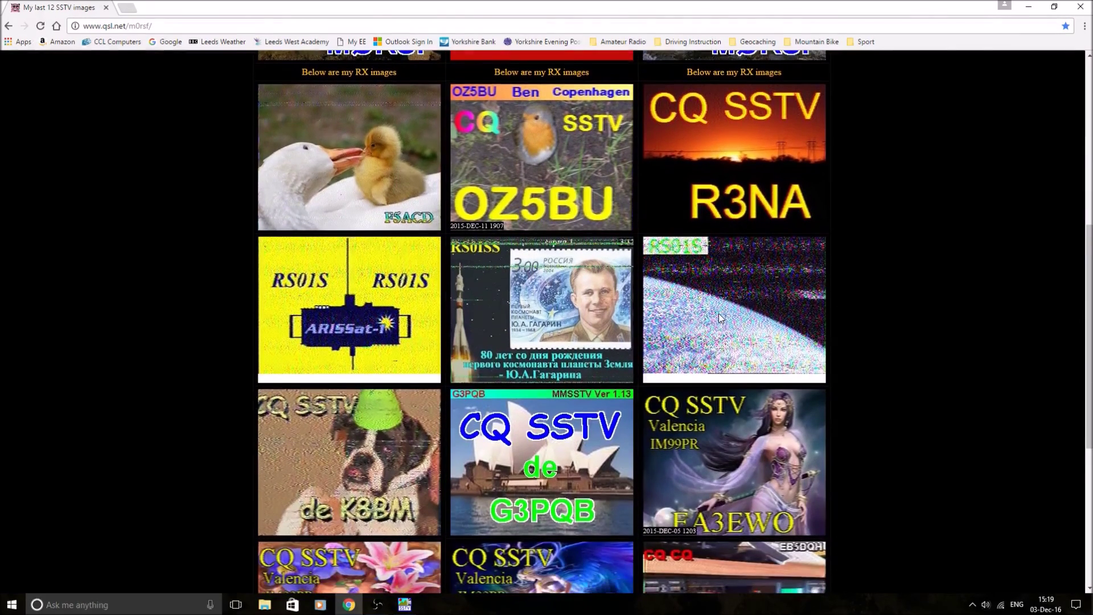
scroll(718, 313, "down", 1)
scroll(719, 314, "down", 1)
scroll(718, 313, "down", 1)
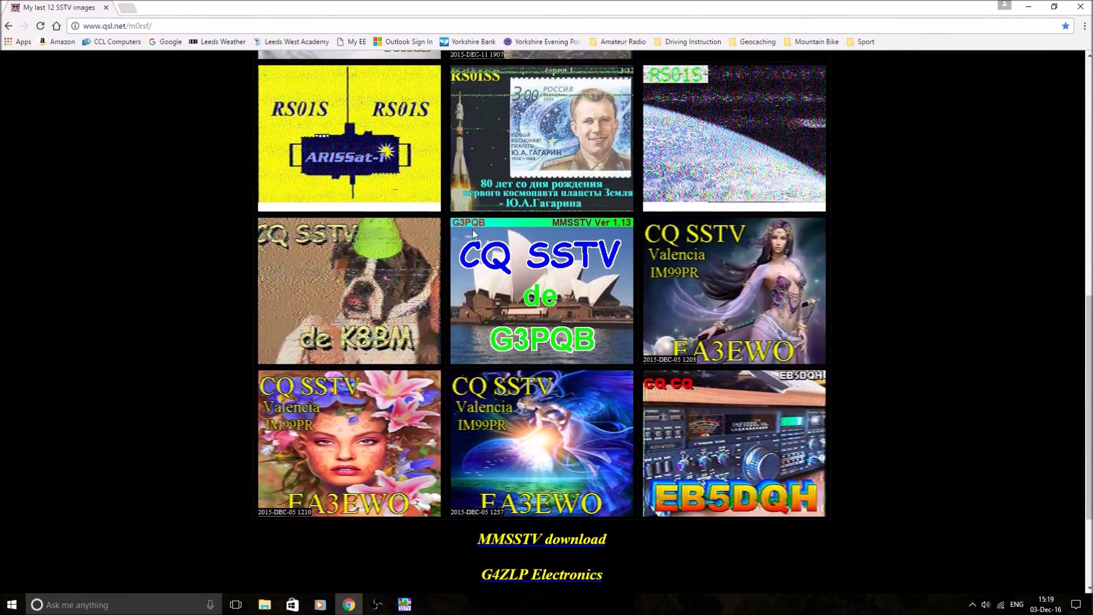
scroll(551, 283, "down", 2)
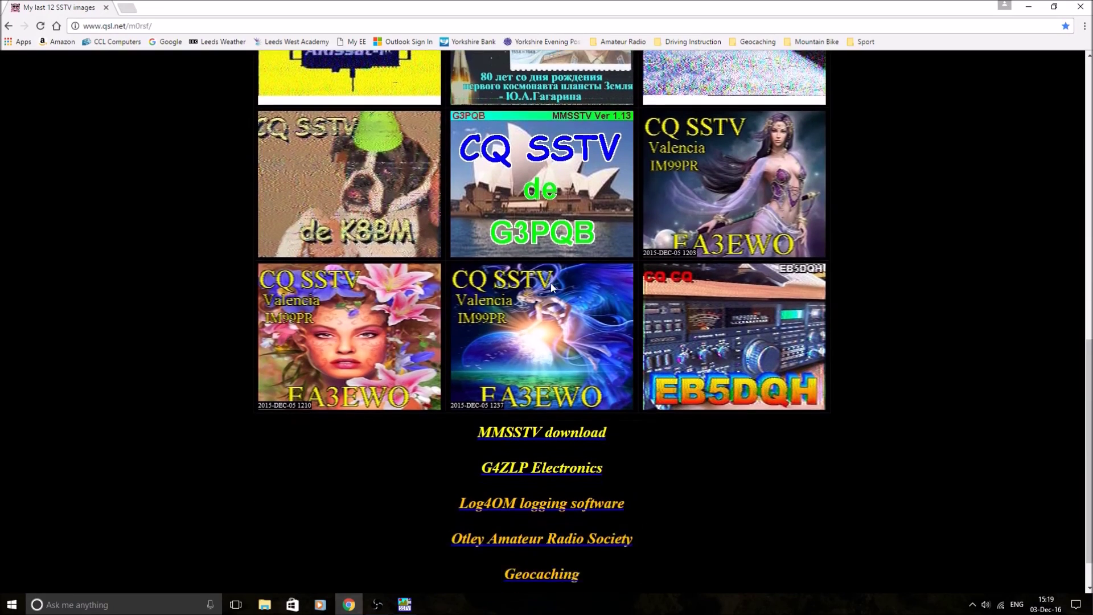
scroll(551, 283, "down", 1)
scroll(587, 466, "up", 3)
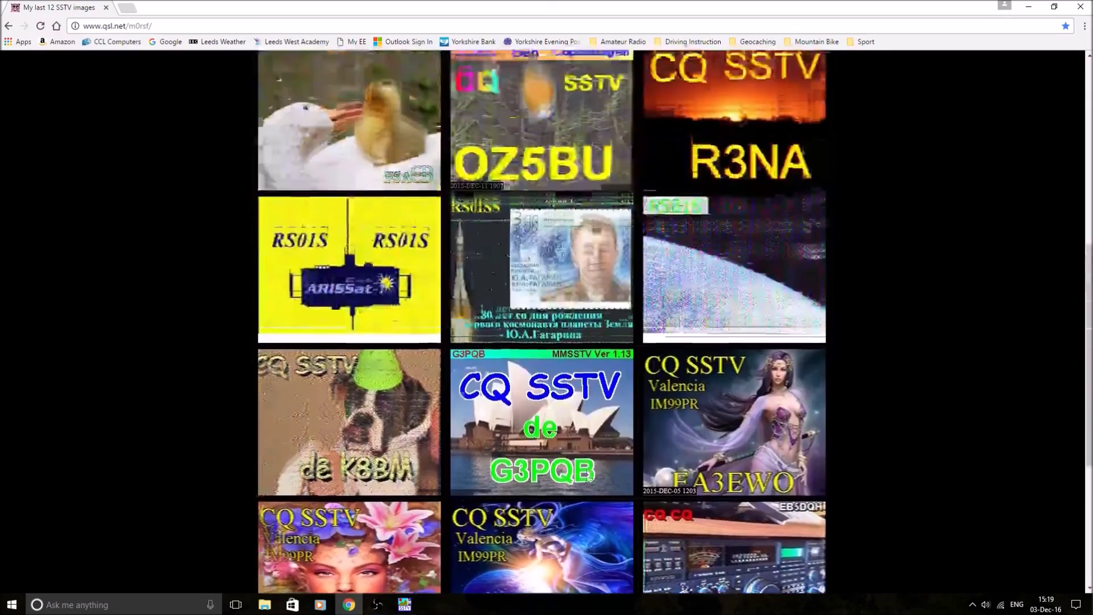
scroll(587, 467, "up", 5)
scroll(587, 467, "up", 2)
scroll(587, 466, "down", 1)
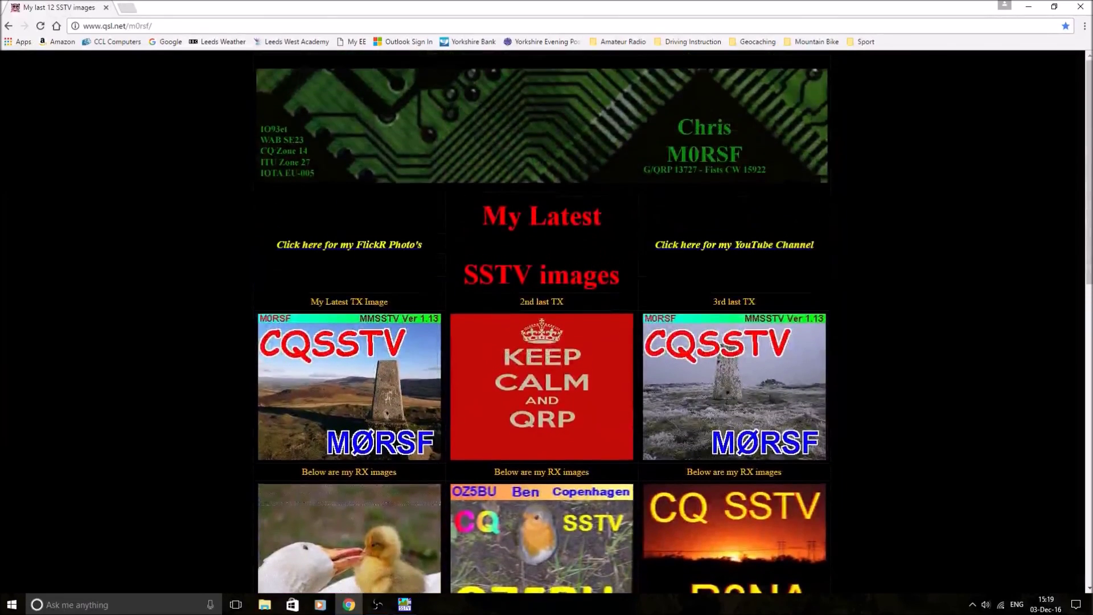
scroll(587, 466, "down", 2)
scroll(587, 466, "up", 2)
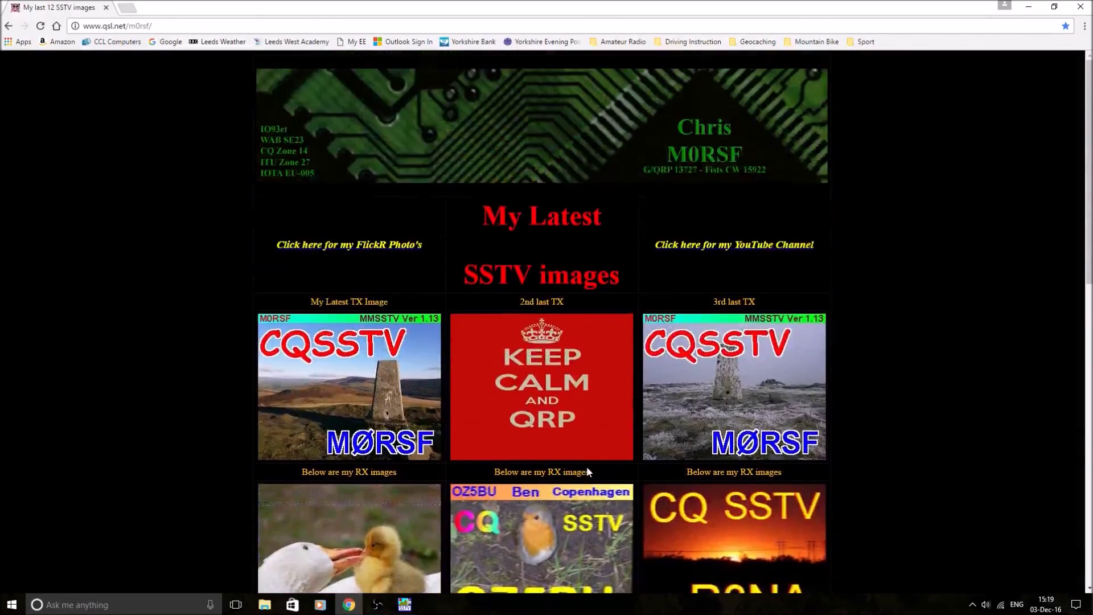
Step: Minimize Chrome after browsing M0RSF's SSTV gallery to return to MMSSTV
left_click(1027, 7)
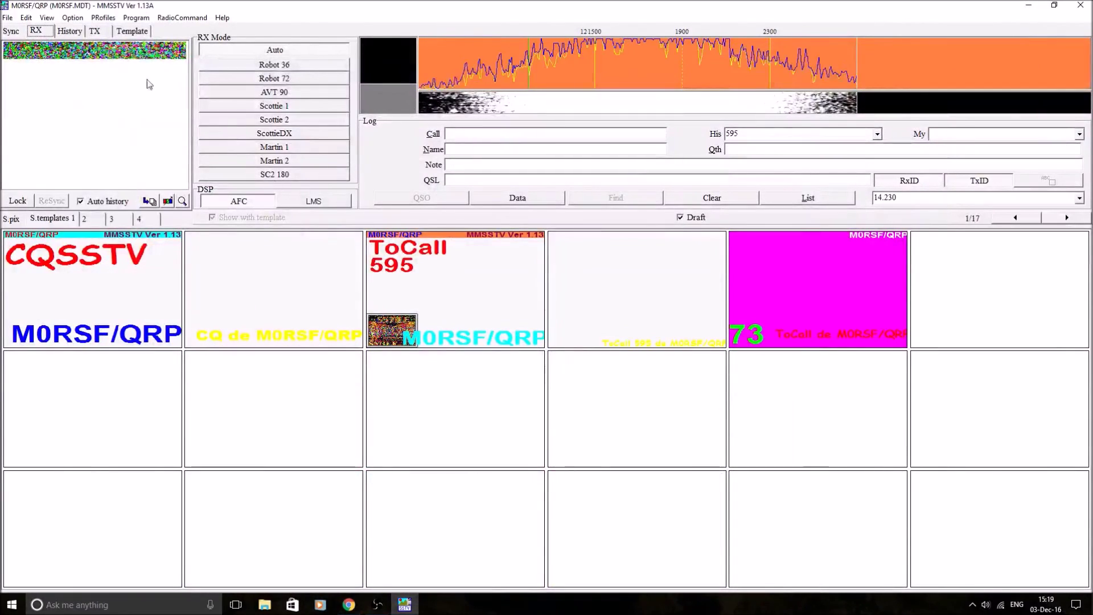